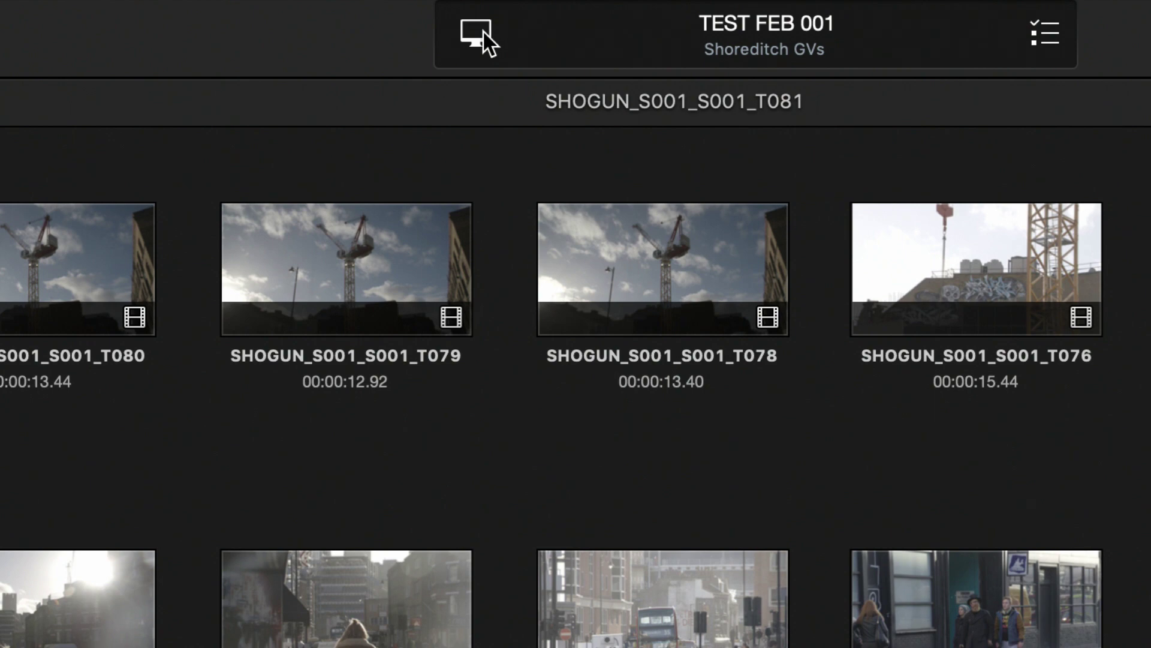
Select the seven dusk skyline clips: the first clip, four from row 4, and three from the bottom row.
left_click(483, 30)
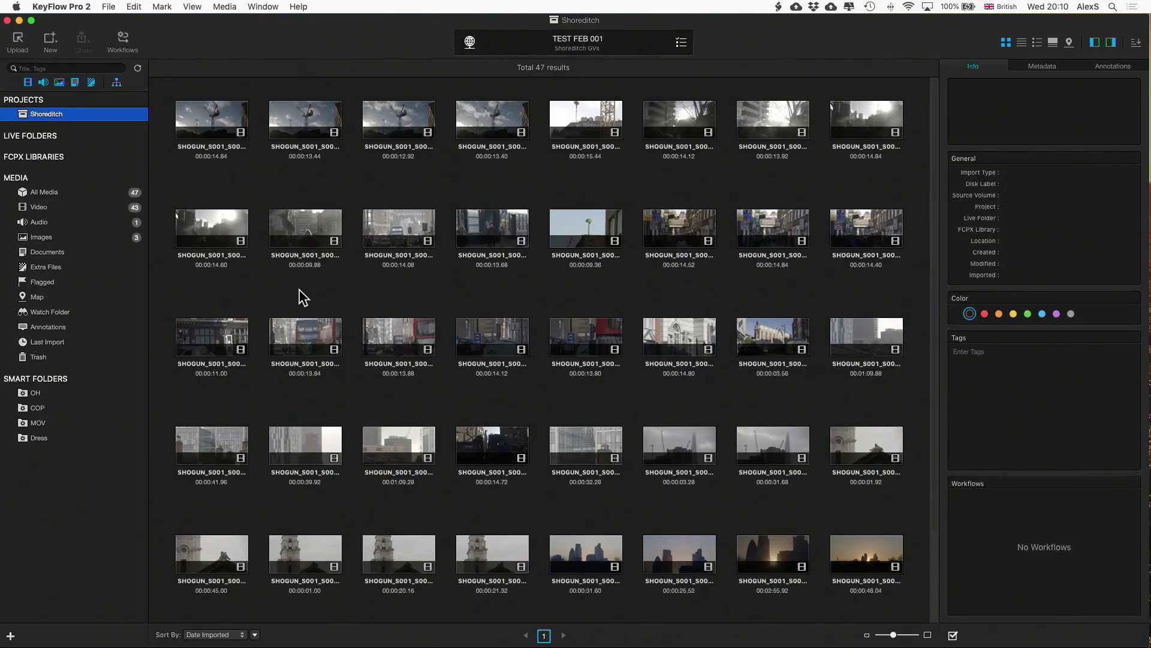
mouse_move(1, 646)
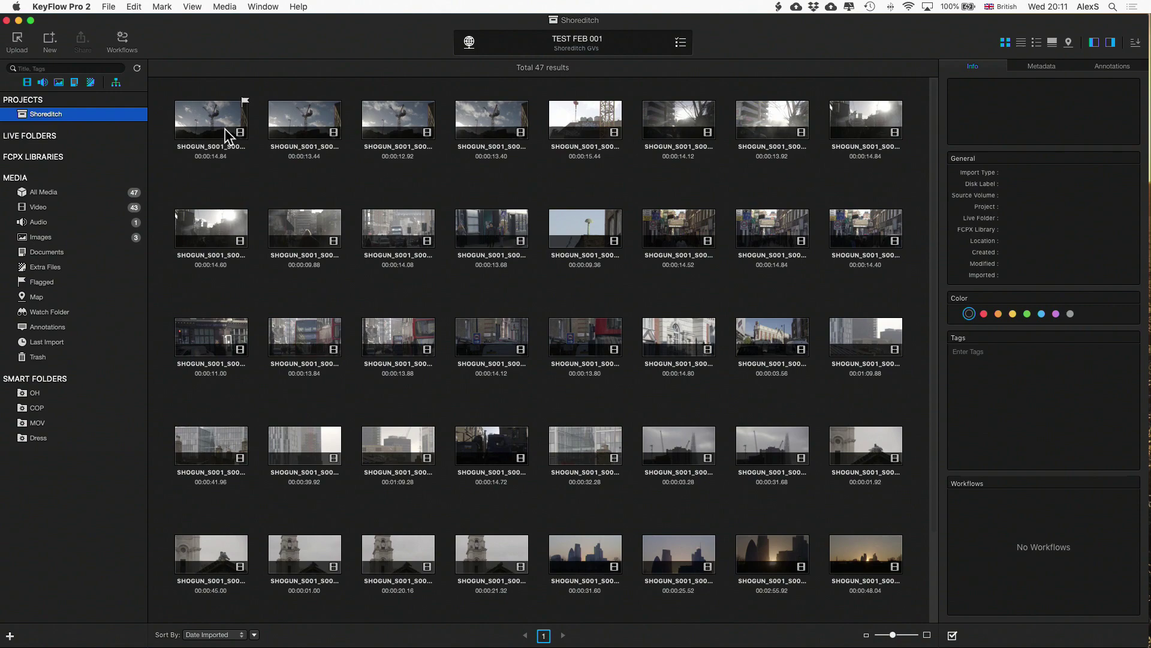
left_click(209, 128)
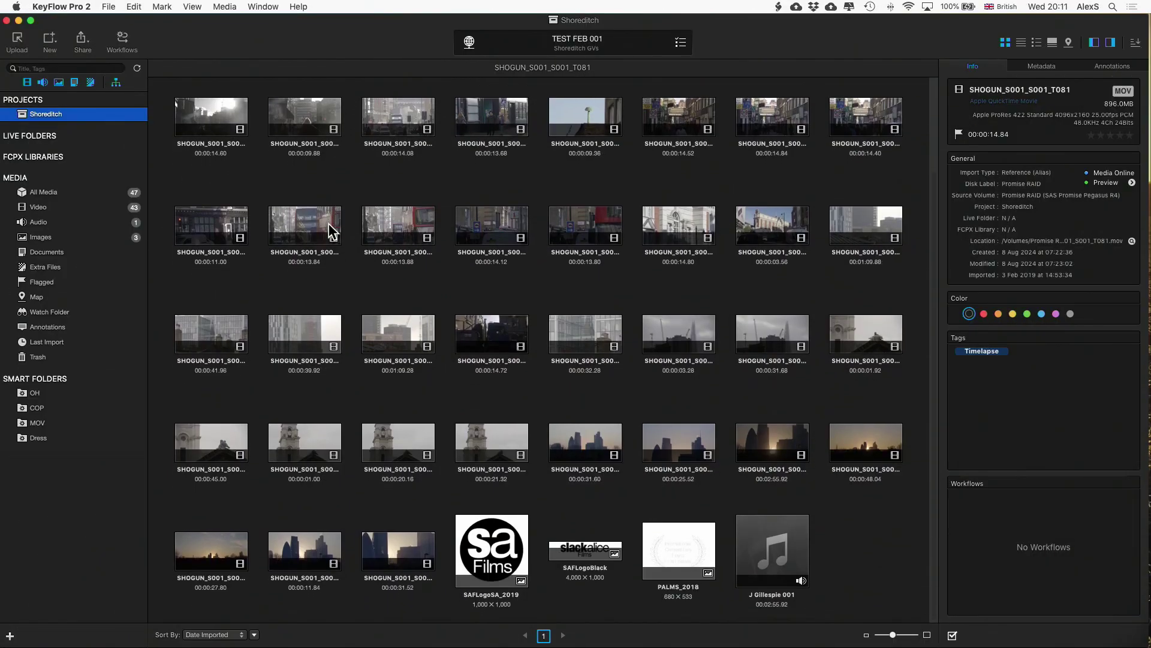
left_click_drag(577, 411, 875, 476)
left_click_drag(203, 524, 411, 564)
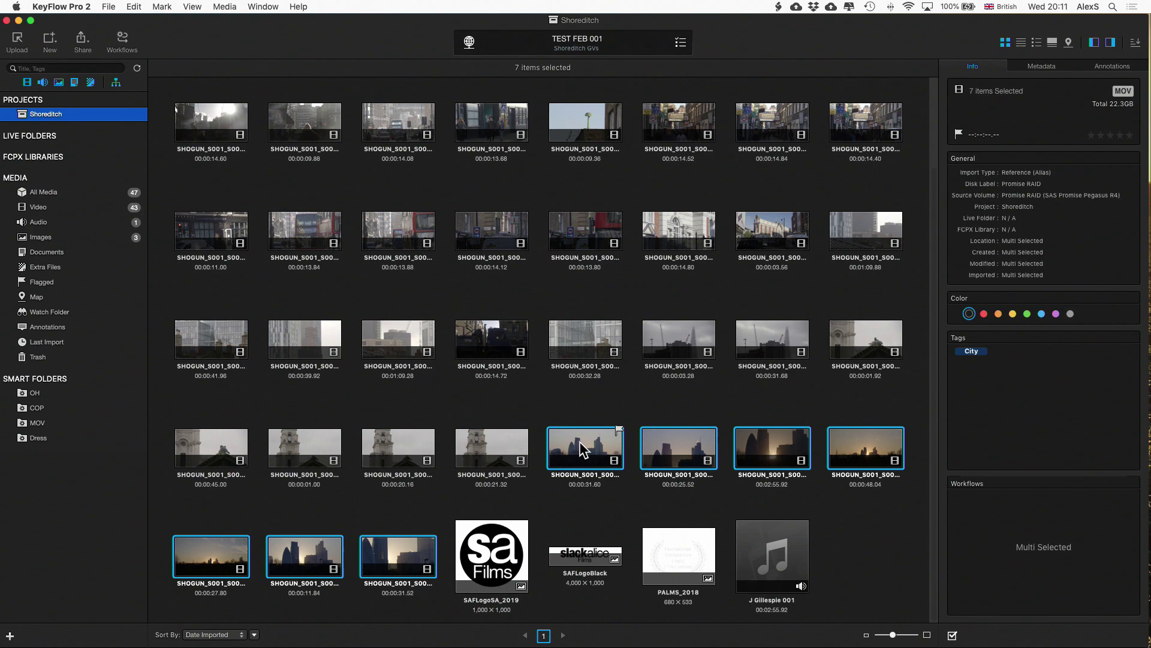
Create a group named 'Sunset' from the selected clips, then open it and select all seven clips.
left_click(51, 42)
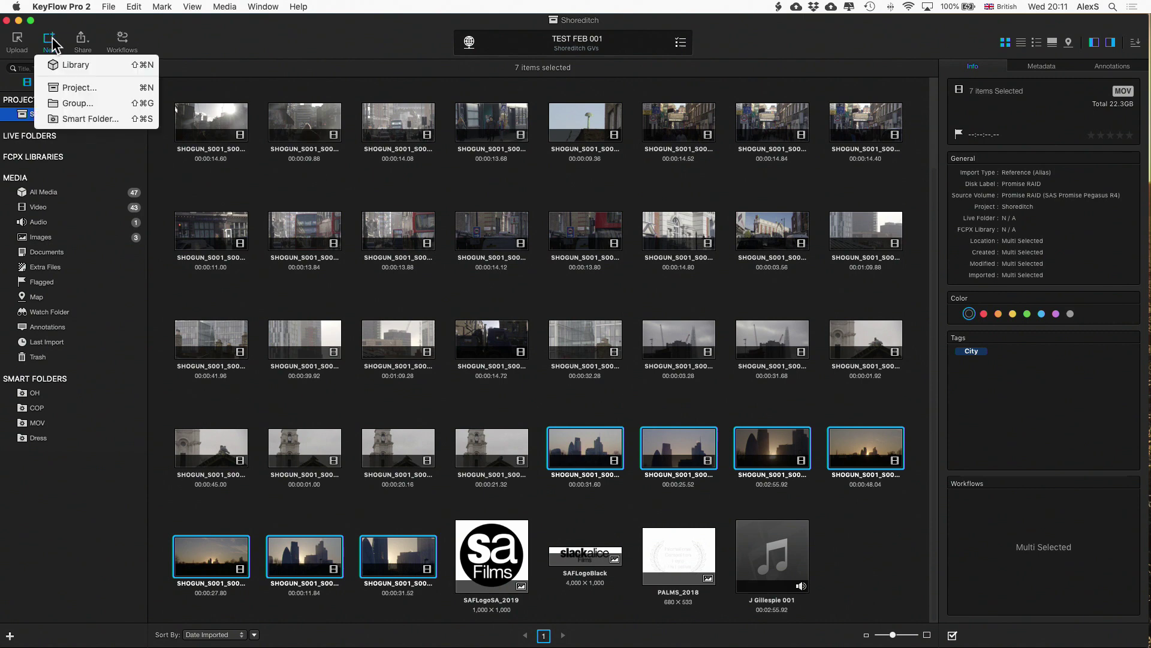
left_click(73, 102)
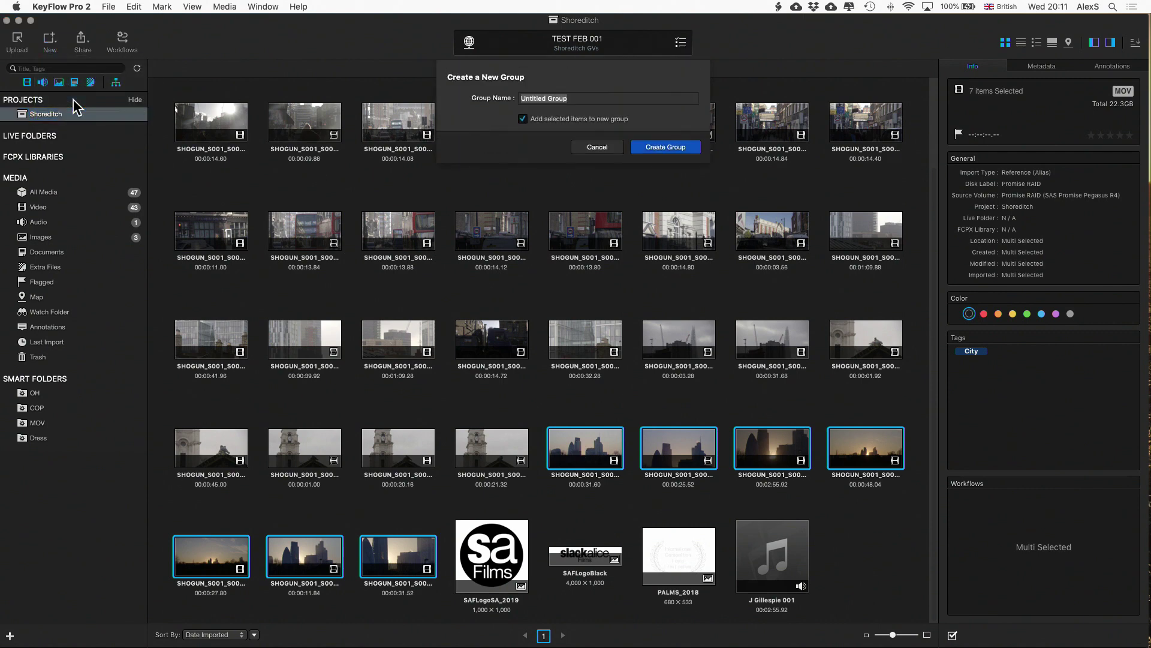
type("Sunset")
left_click(658, 144)
left_click(55, 132)
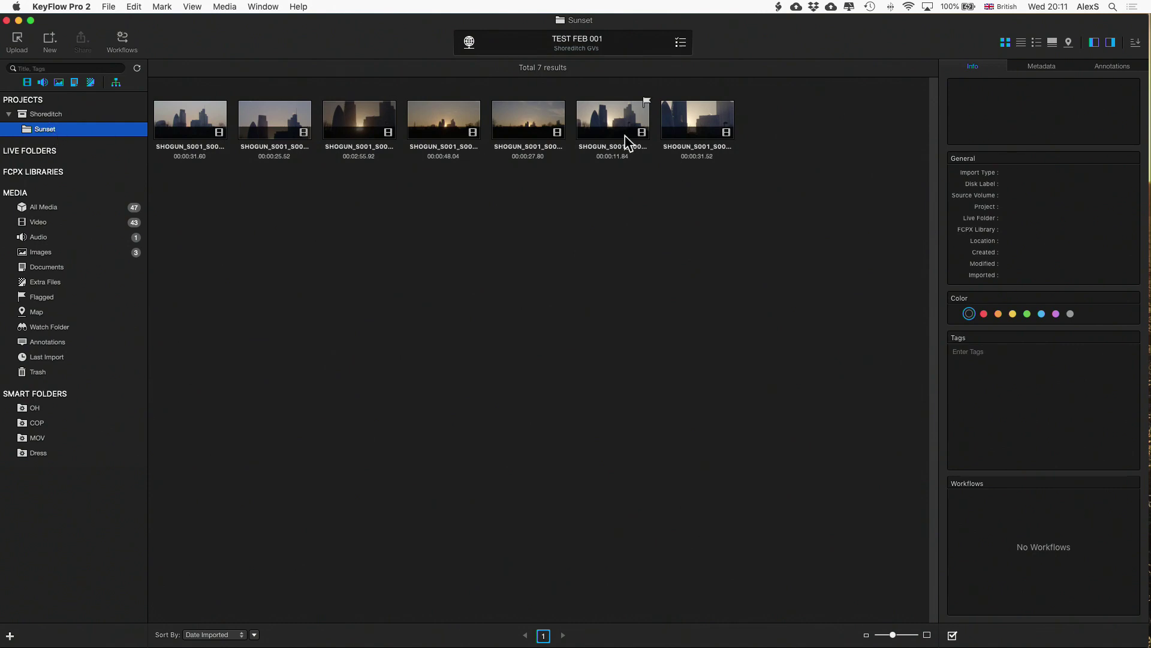
key("super+a")
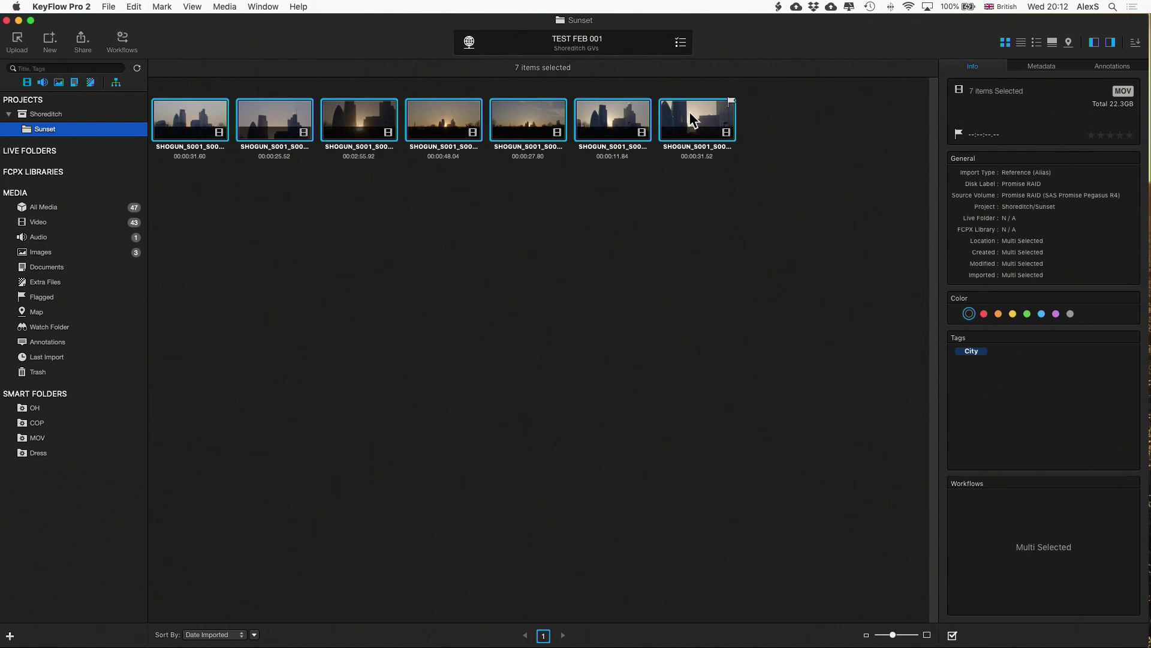
Send the selected Sunset clips to Final Cut Pro X as Preview Files.
right_click(693, 120)
mouse_move(791, 309)
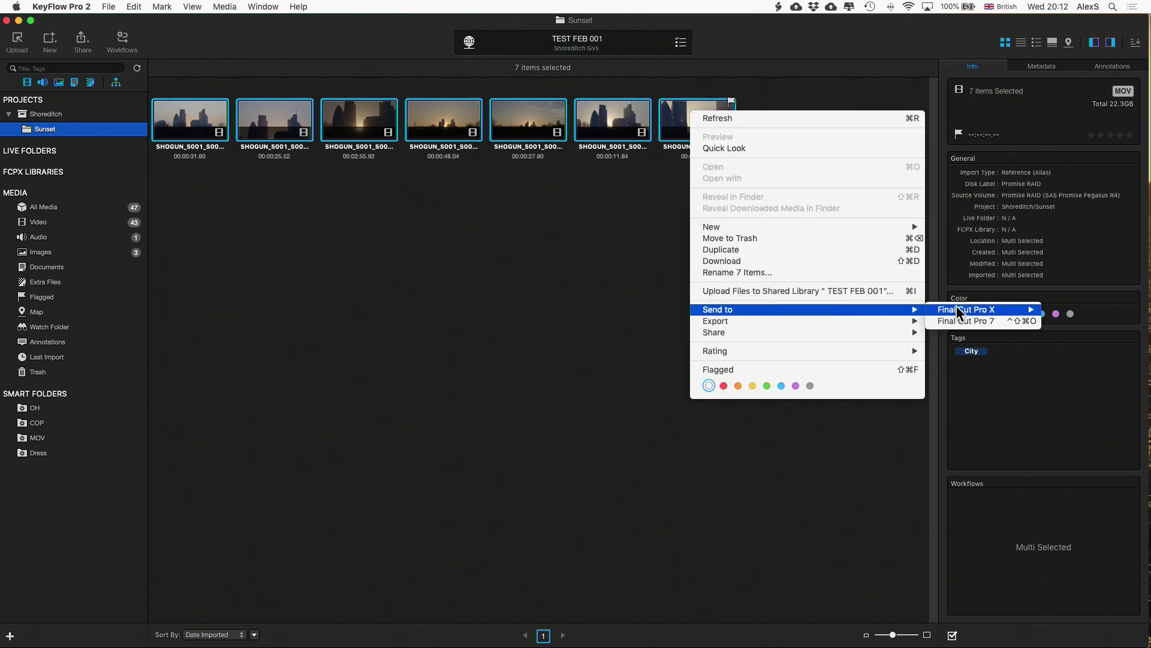
mouse_move(983, 309)
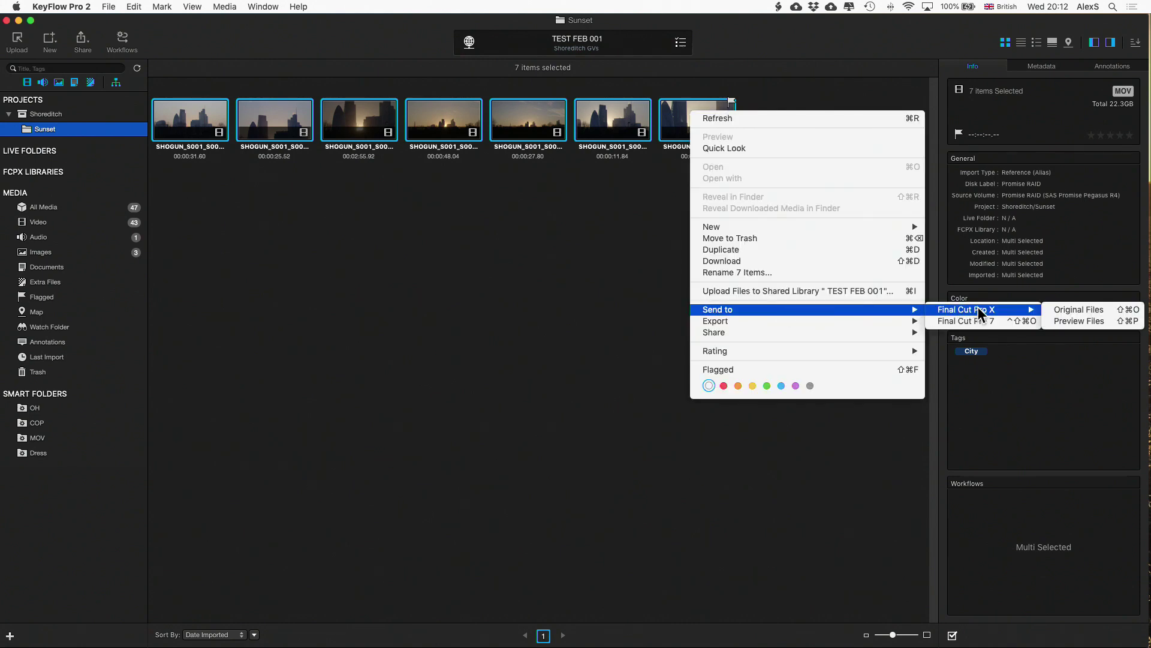
left_click(1092, 320)
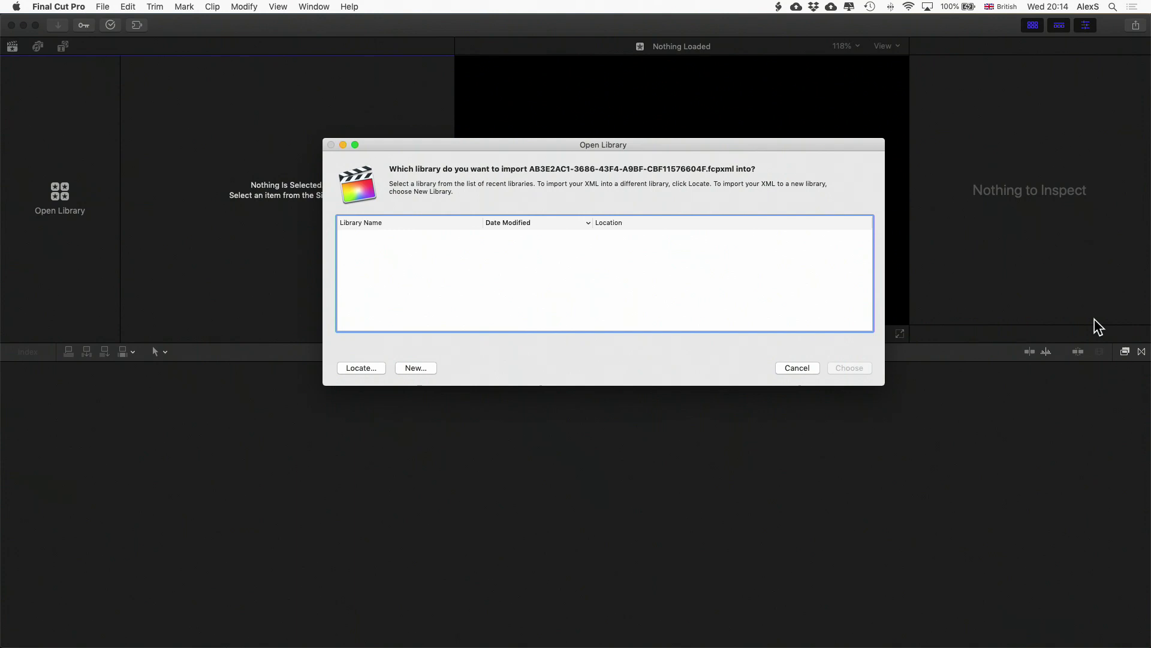
Save the import into a new library named SUNSET and select clip SHOGUN_S001_S001_T010.
left_click(402, 364)
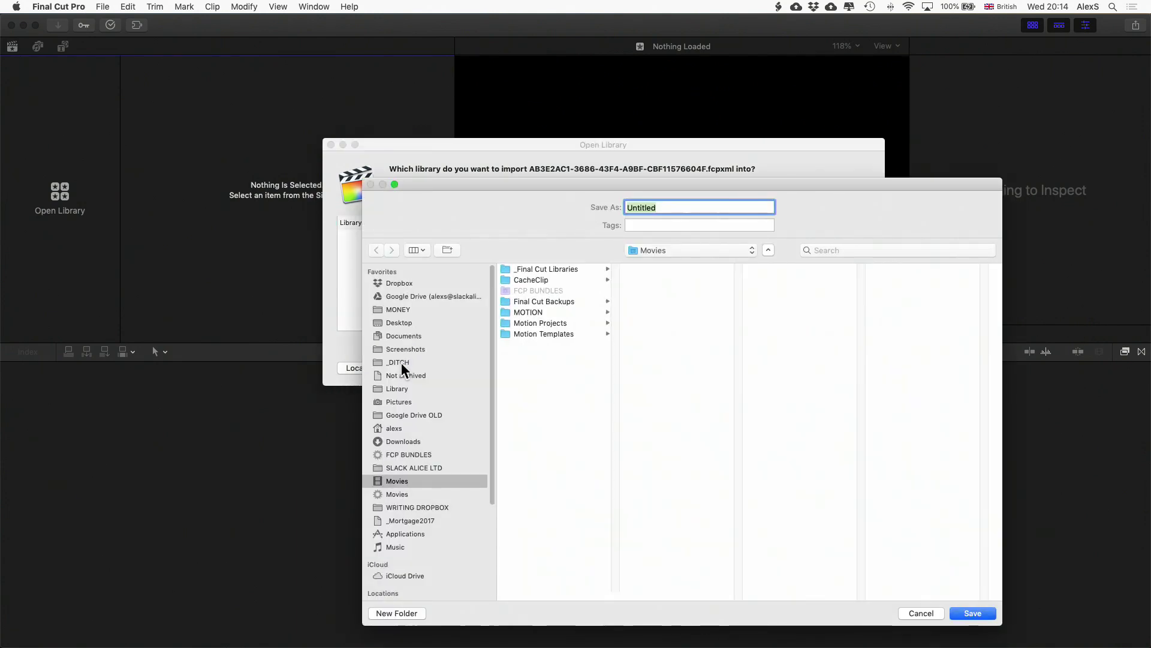
type("SUNSET")
key("Return")
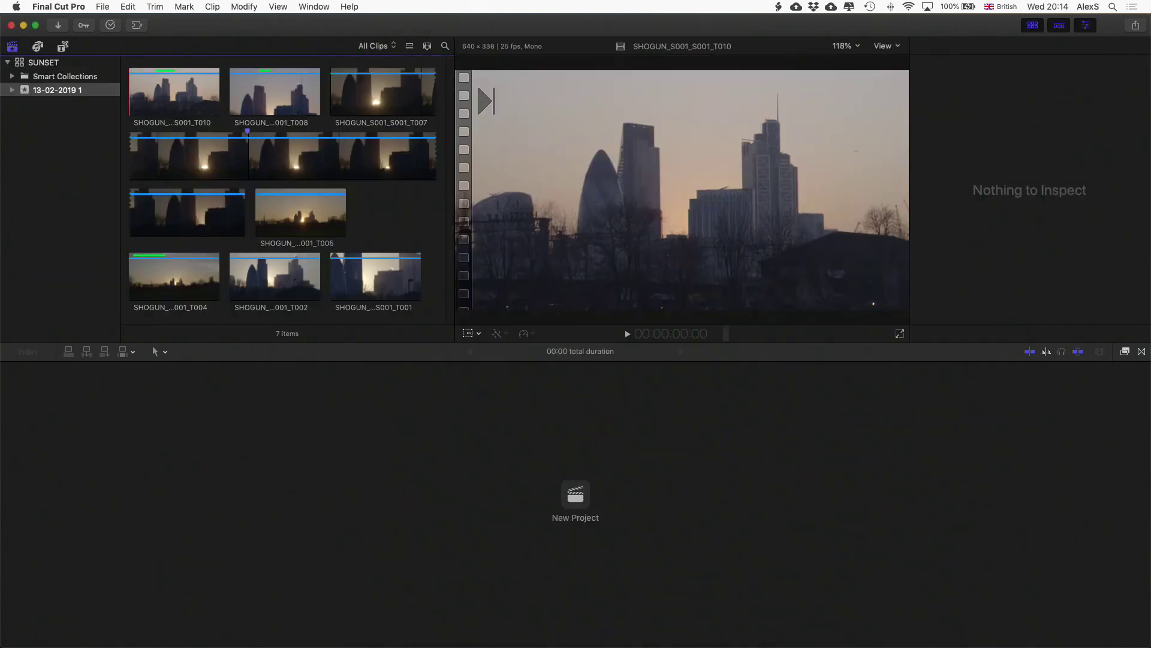
left_click(151, 80)
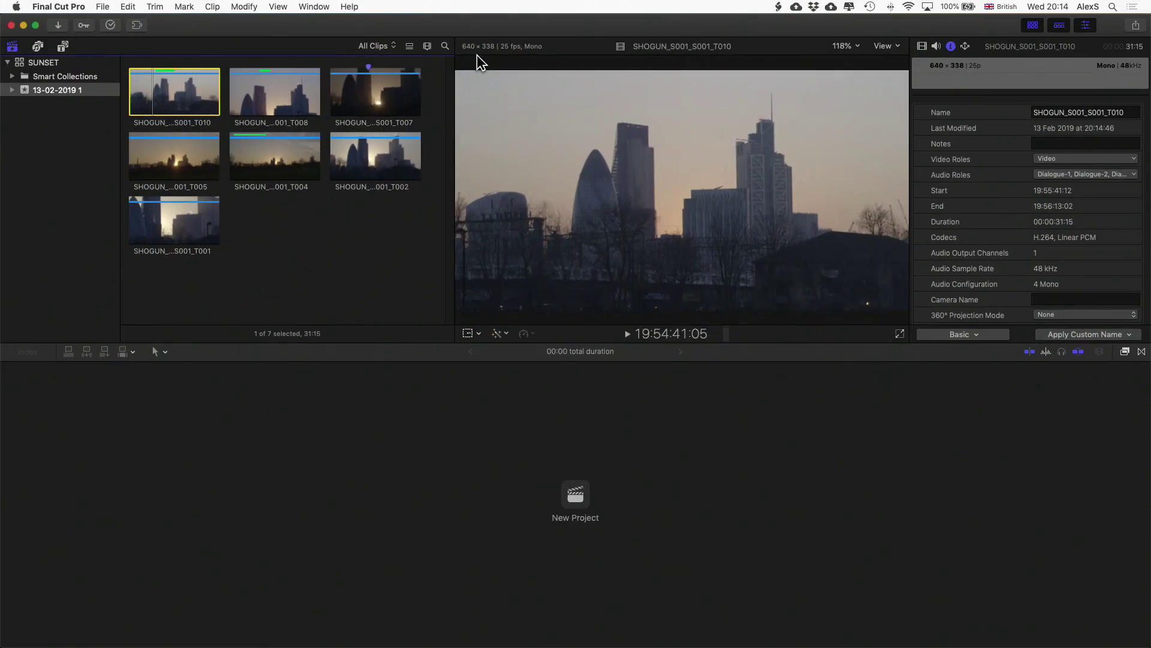
Reveal clip T010's media file in Finder and widen the Finder window to inspect it.
right_click(164, 97)
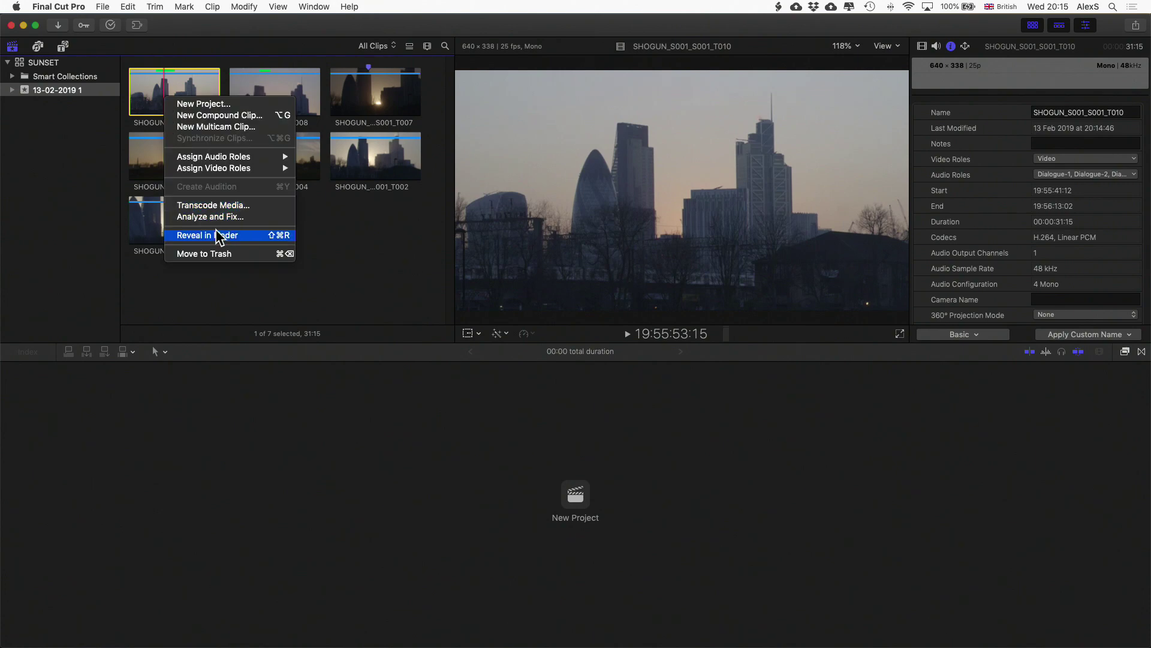
left_click(218, 236)
left_click_drag(578, 339, 939, 479)
left_click_drag(713, 446, 330, 443)
Consolidate the SUNSET library's original media into the library itself.
left_click(201, 24)
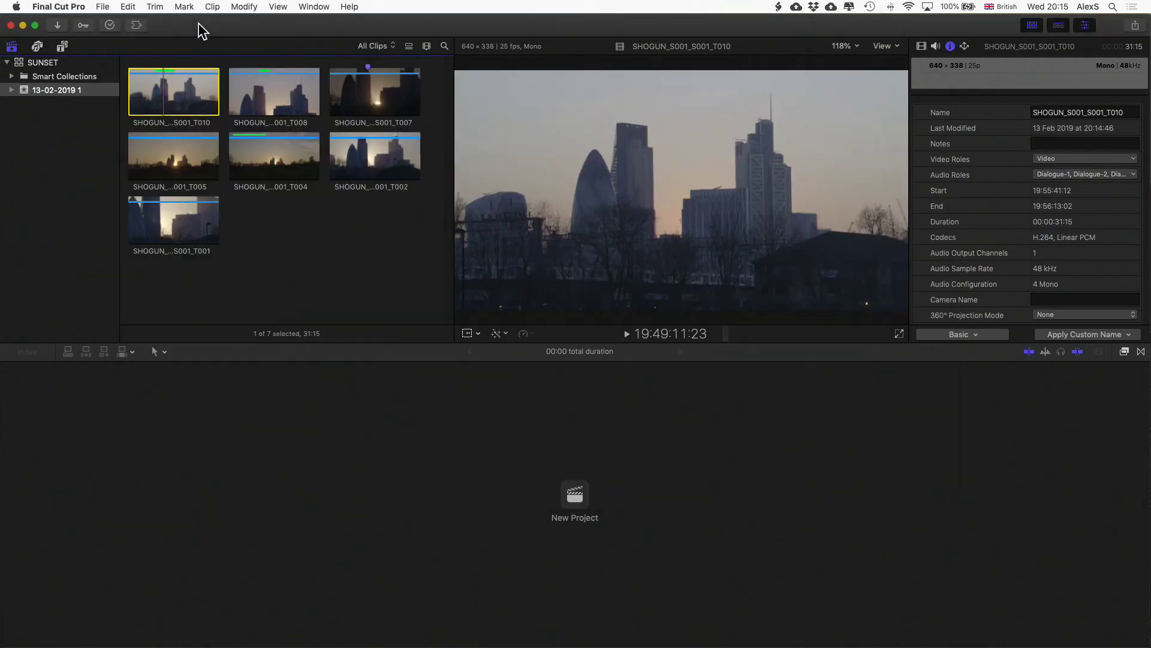
left_click(35, 62)
left_click(102, 7)
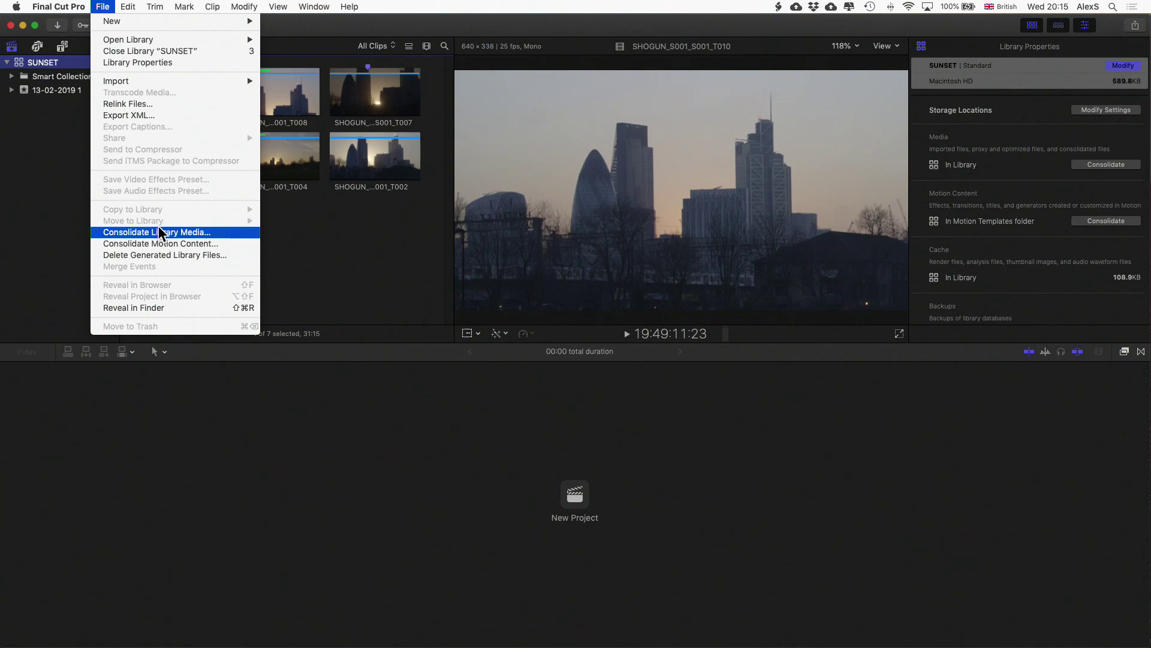
left_click(108, 7)
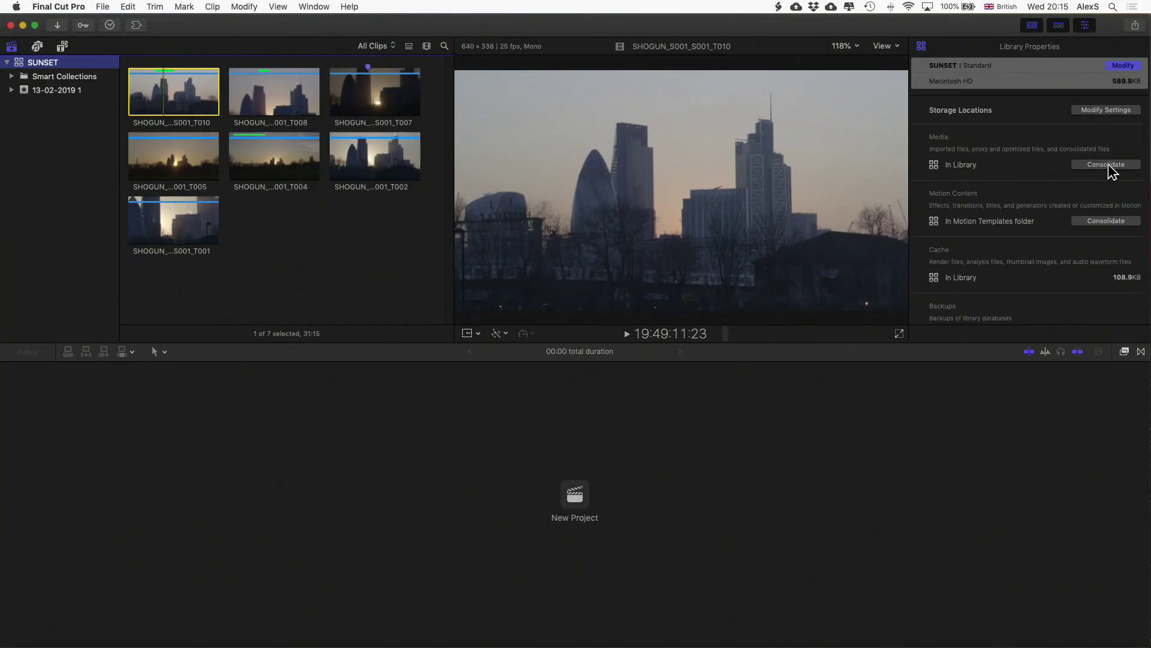
left_click(1083, 163)
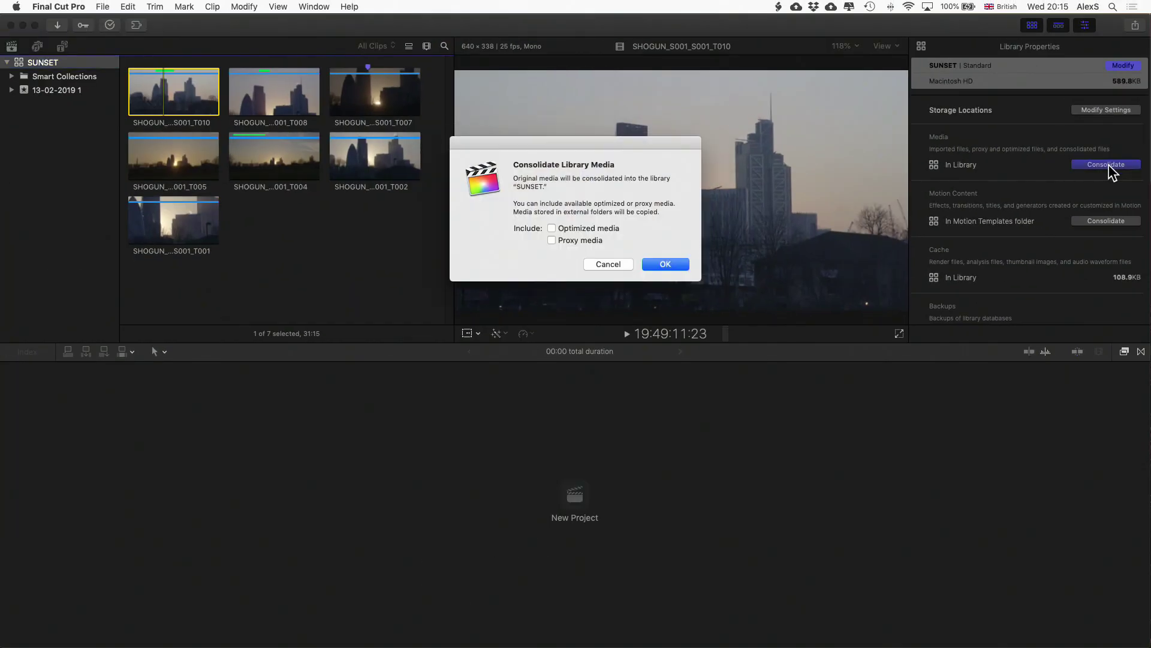
left_click(676, 265)
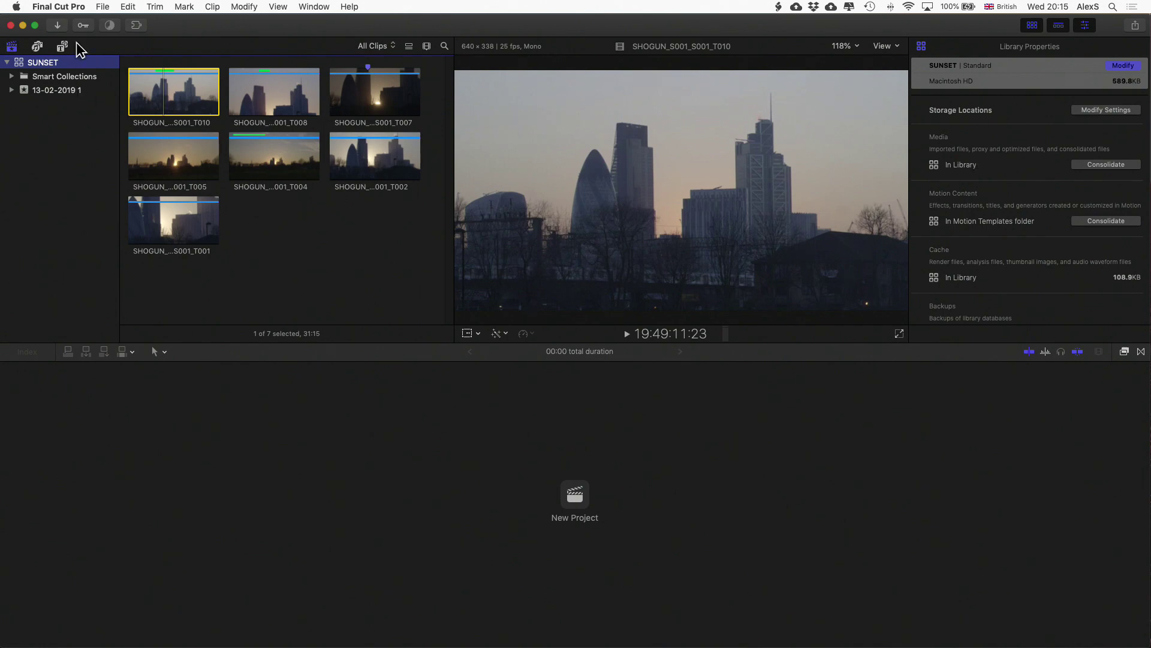
Monitor the Media Management task in Background Tasks until consolidation completes.
left_click(110, 25)
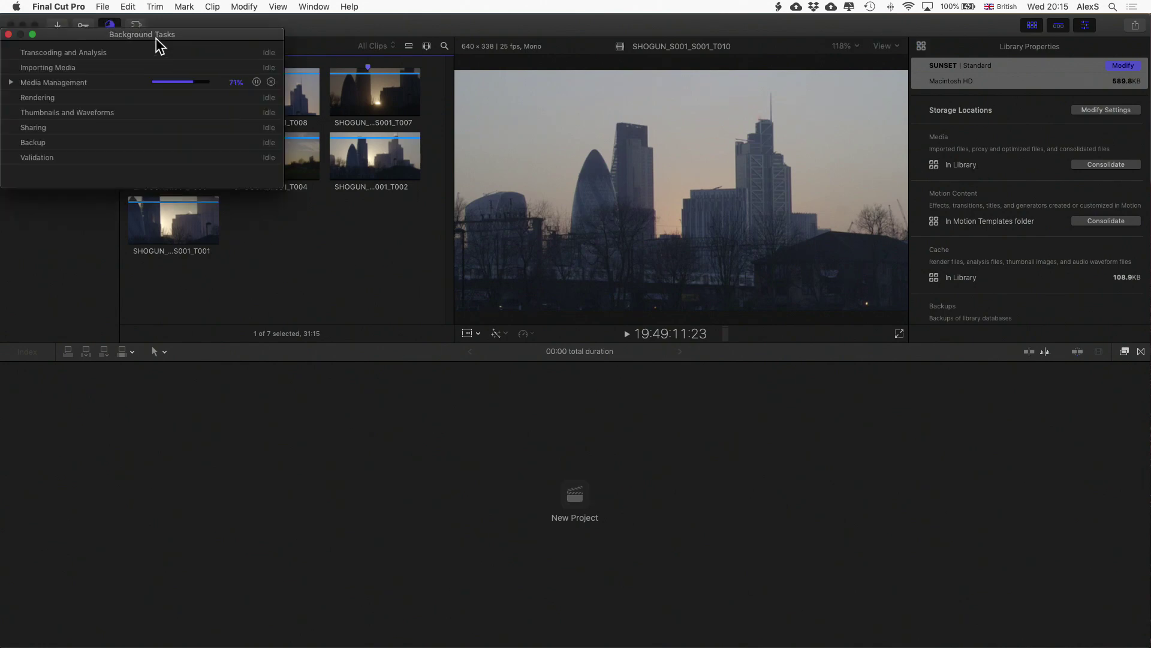
left_click_drag(156, 37, 507, 170)
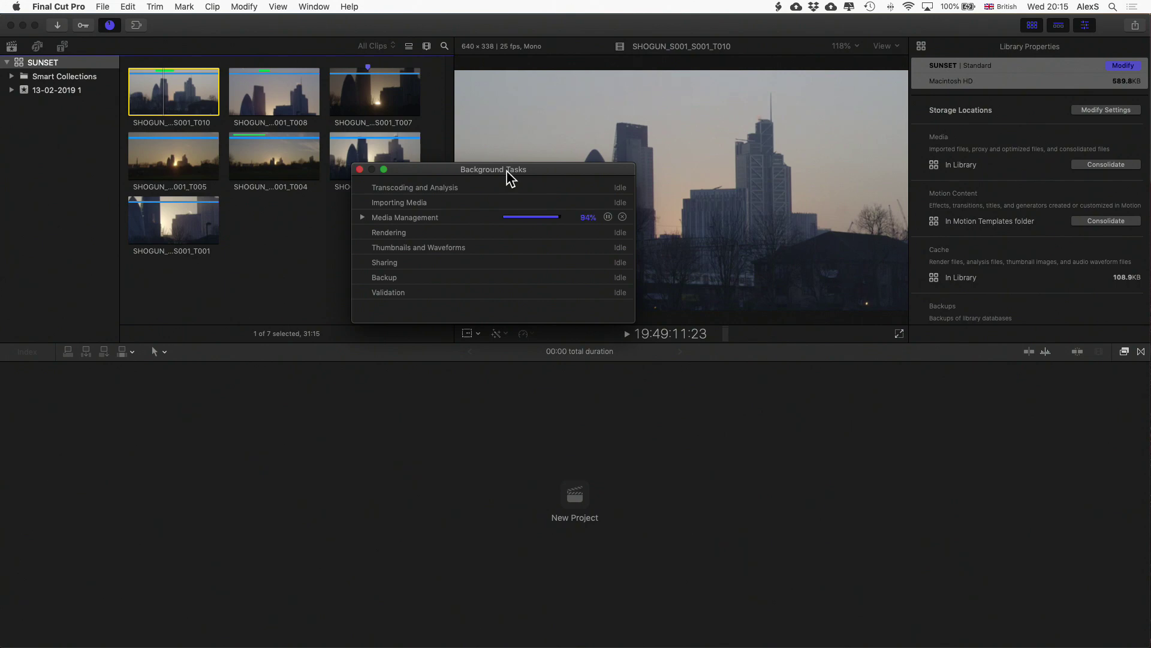
key("super+9")
Create a new project named Sunset from all clips in the event.
left_click(149, 89)
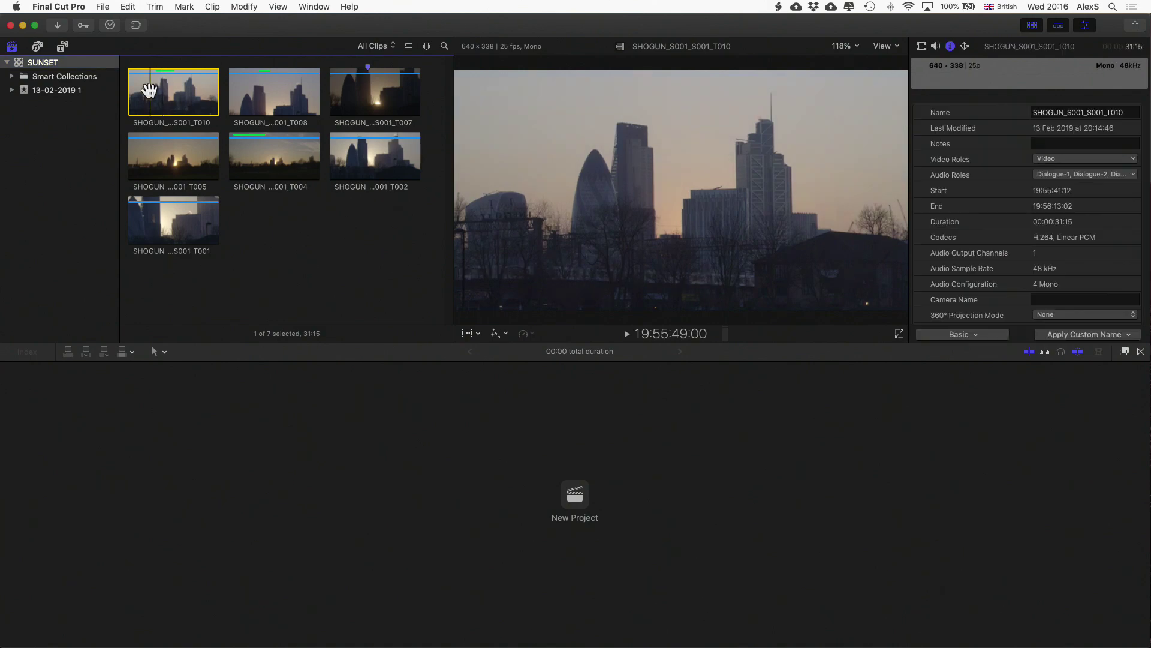
key("super+a")
key("super+n")
key("Return")
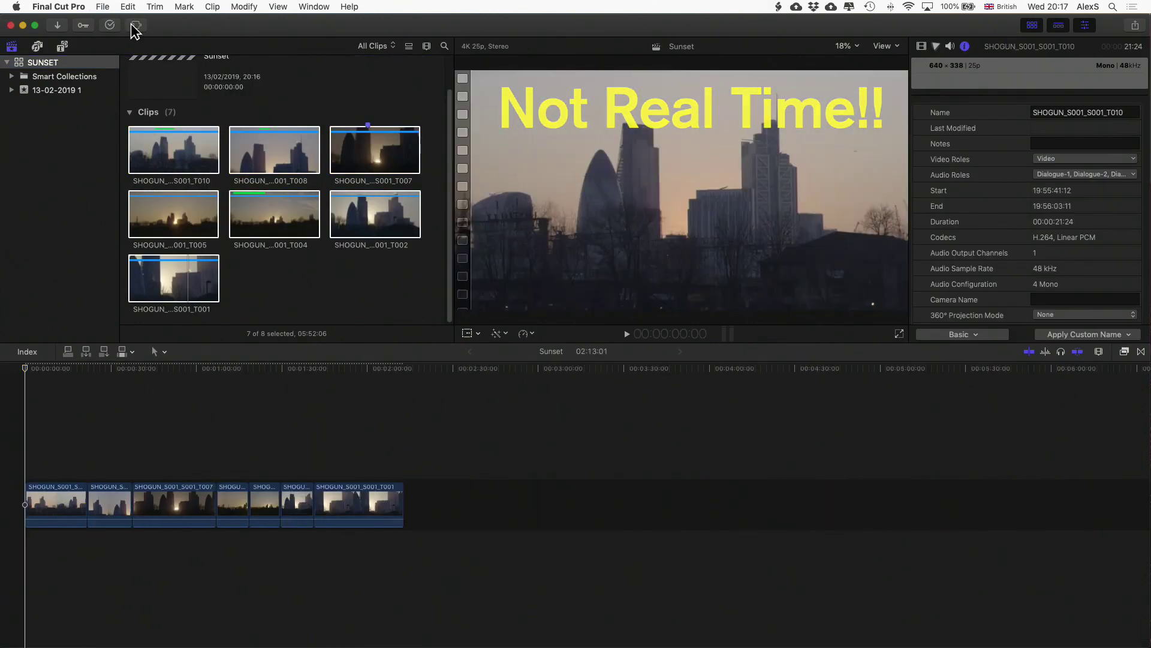
Pass the Sunset project to KeyFlow Pro 2, naming the event SUNSET ONLINE and importing into SUNSET.
left_click(135, 27)
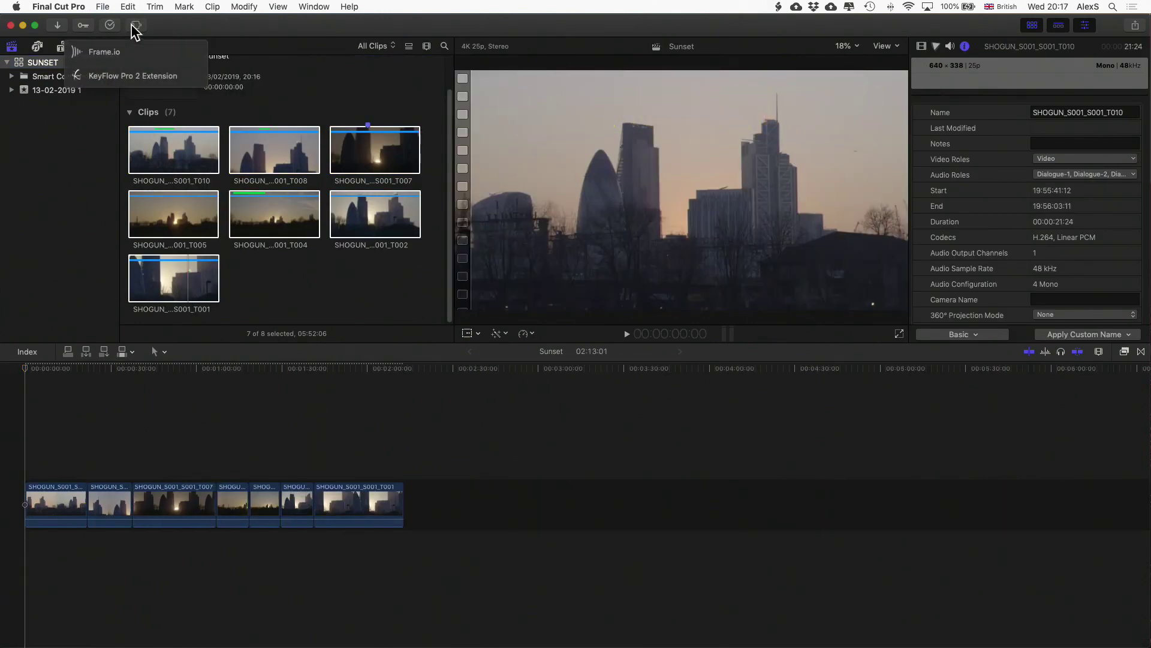
left_click(118, 74)
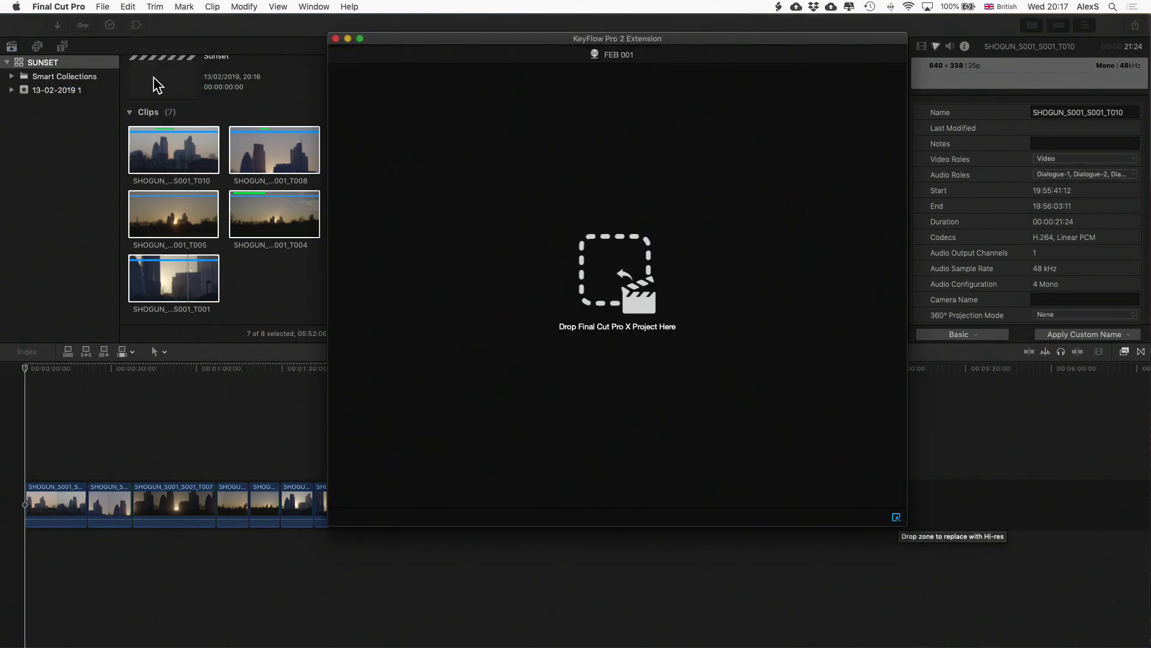
left_click_drag(157, 78, 643, 286)
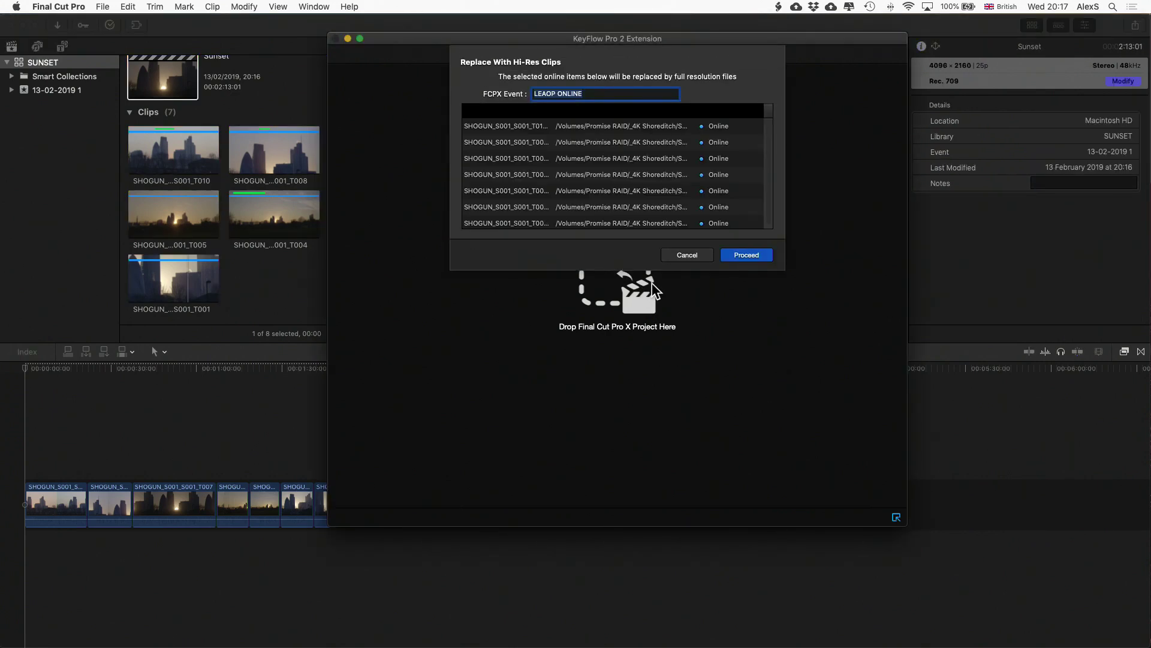
type("SUNSET ONLINE")
key("Return")
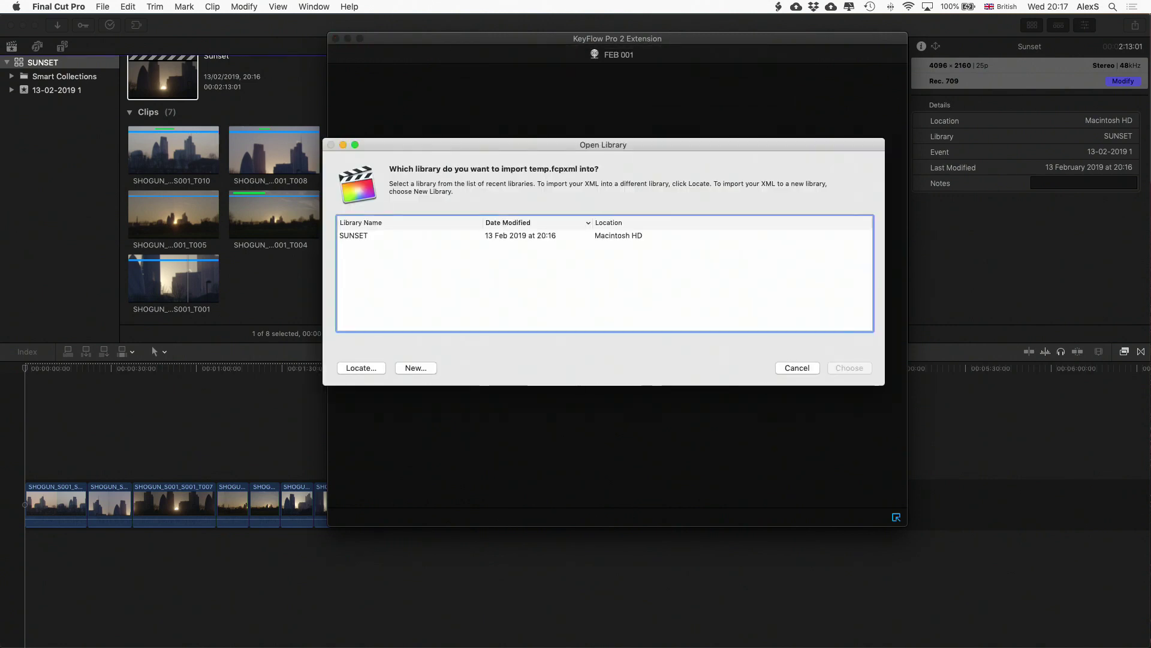
left_click(356, 236)
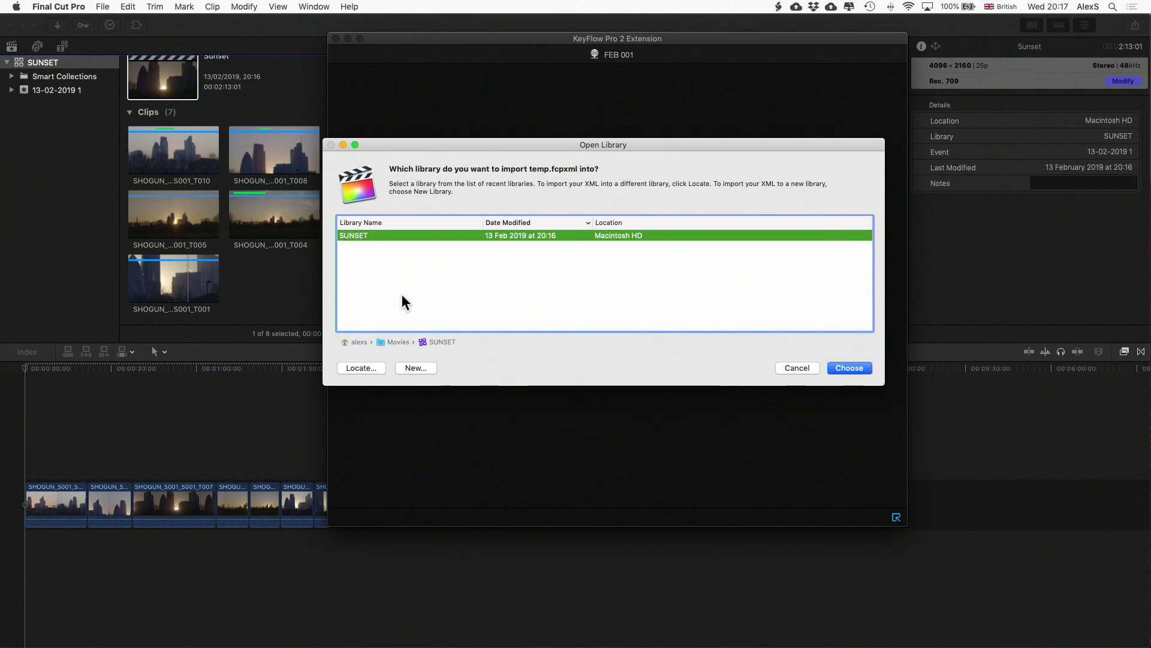
left_click(847, 369)
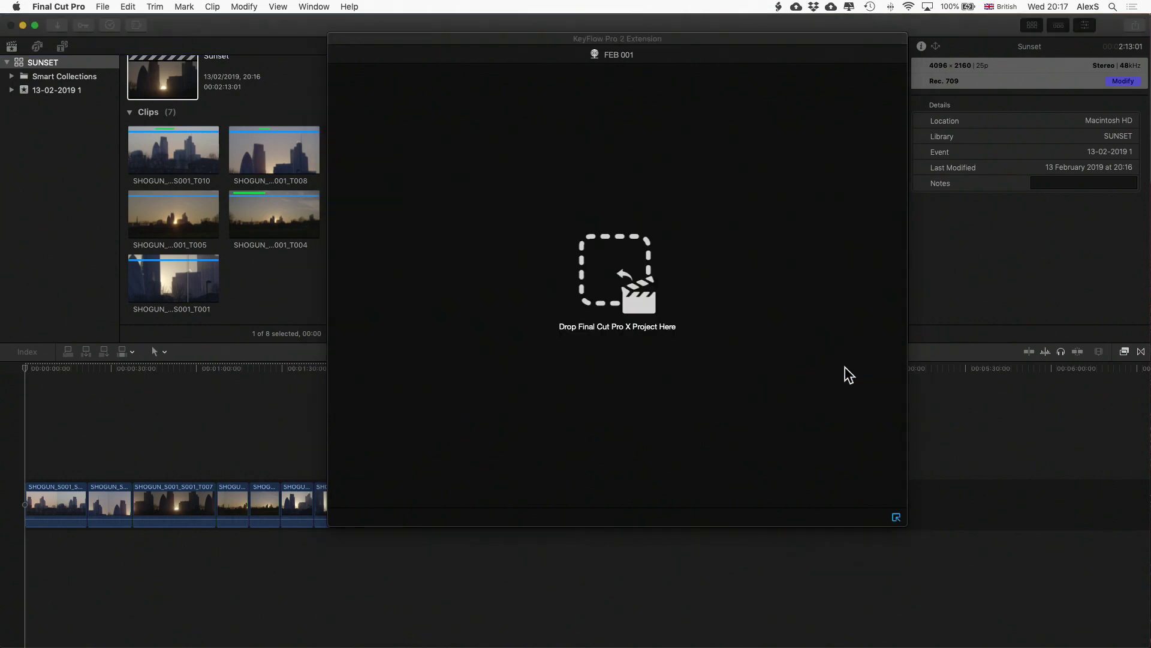
Open the [Hi-Res] Sunset project and move the playhead to about 17 seconds to check clips.
left_click(336, 39)
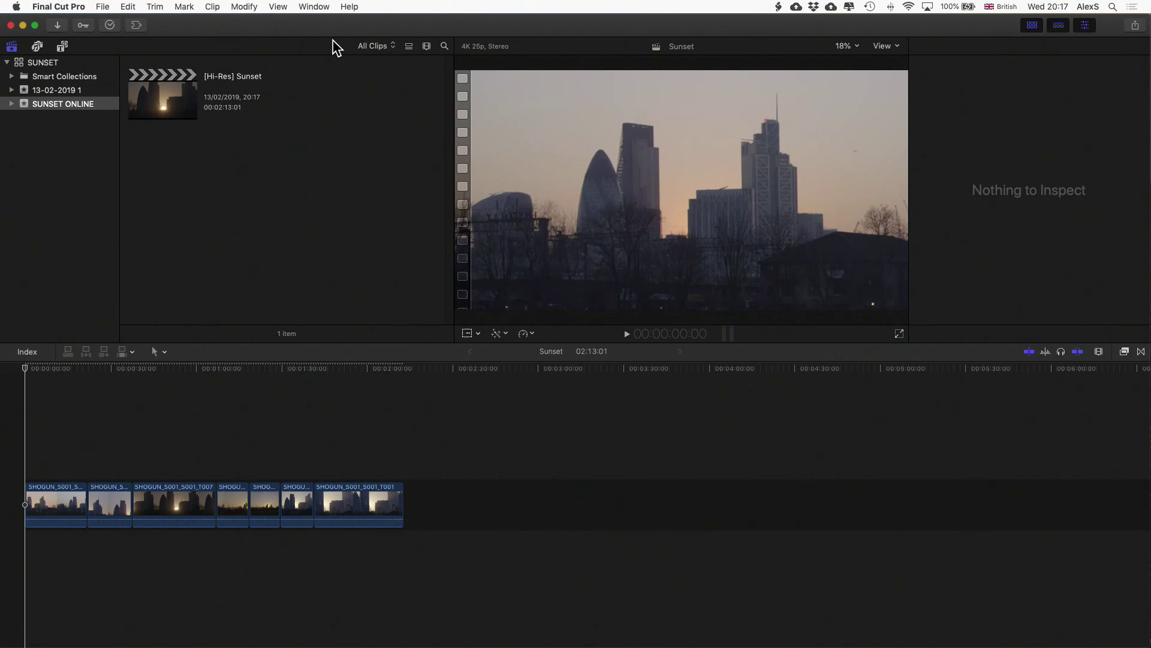
double_click(155, 102)
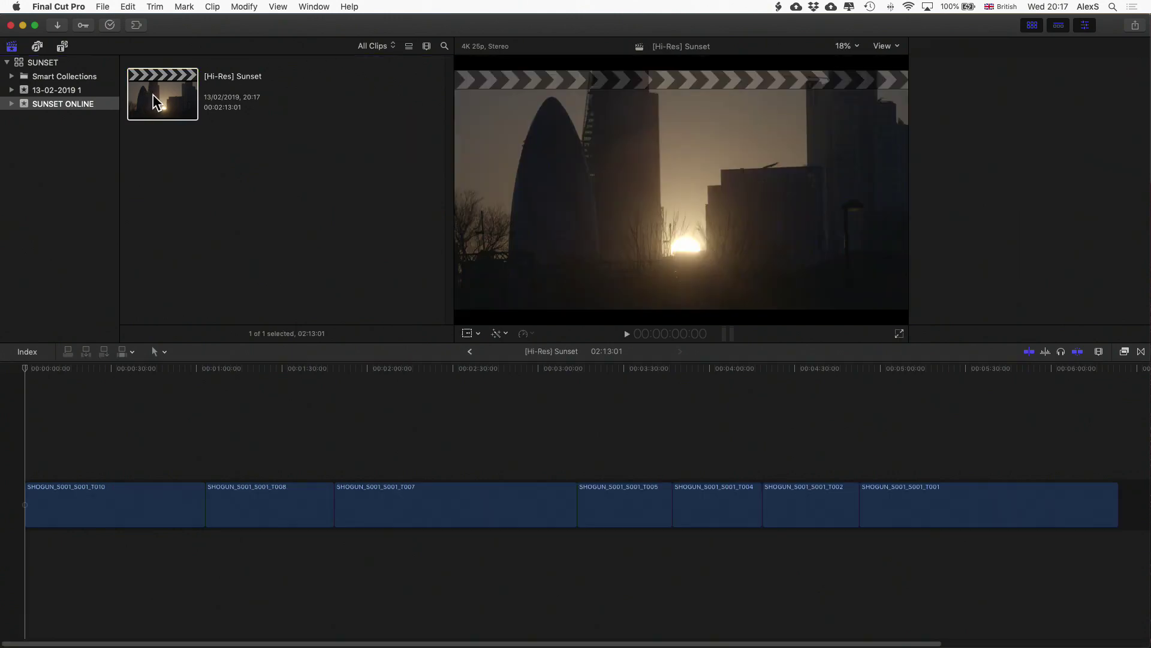
left_click(167, 368)
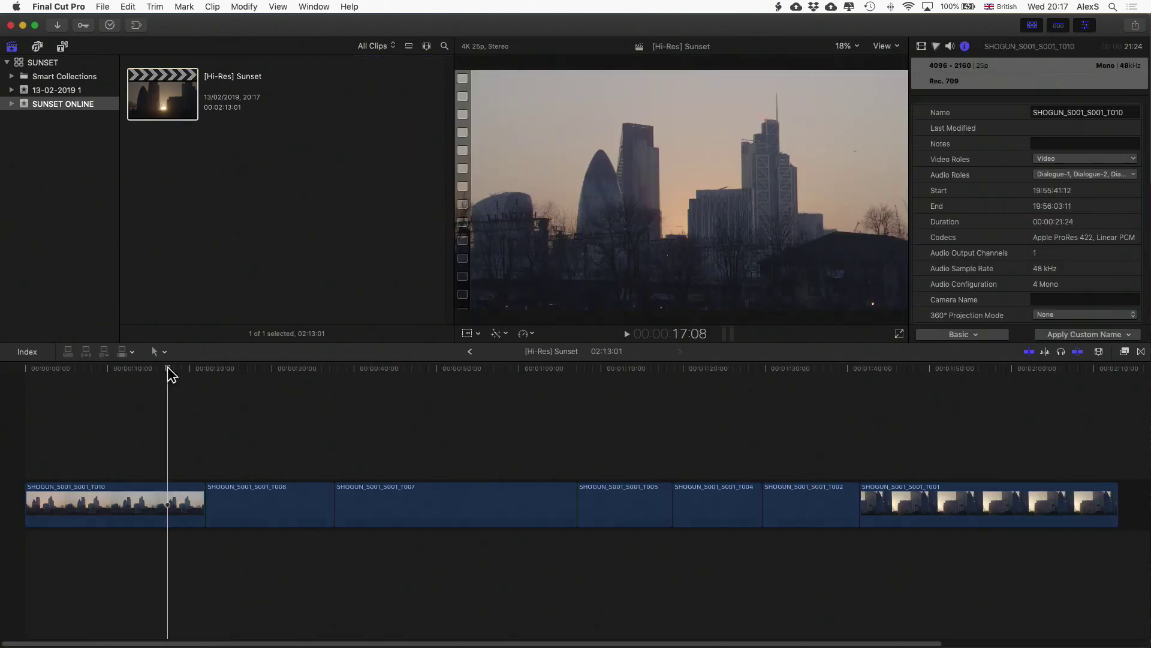